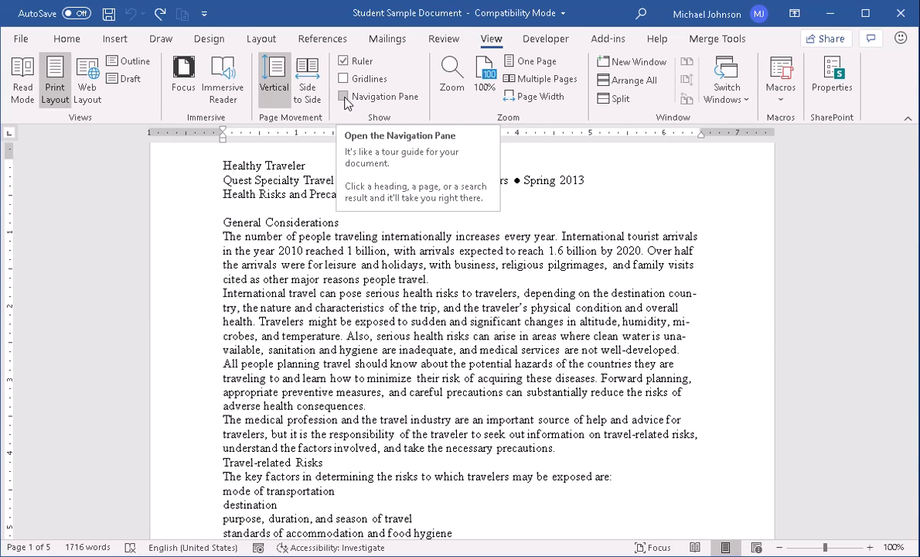
Show the Navigation pane and apply the Heading 1 style to the "Healthy Traveler" title line.
click(343, 97)
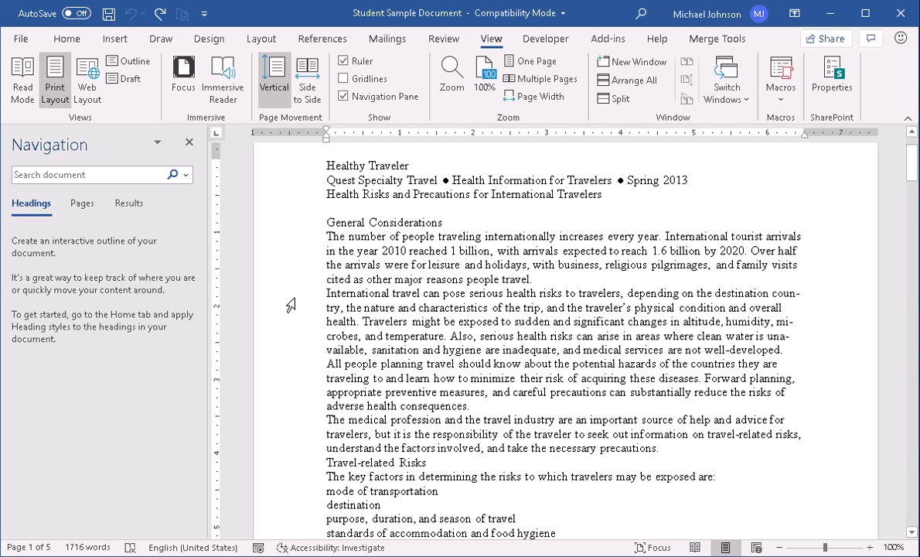
click(295, 170)
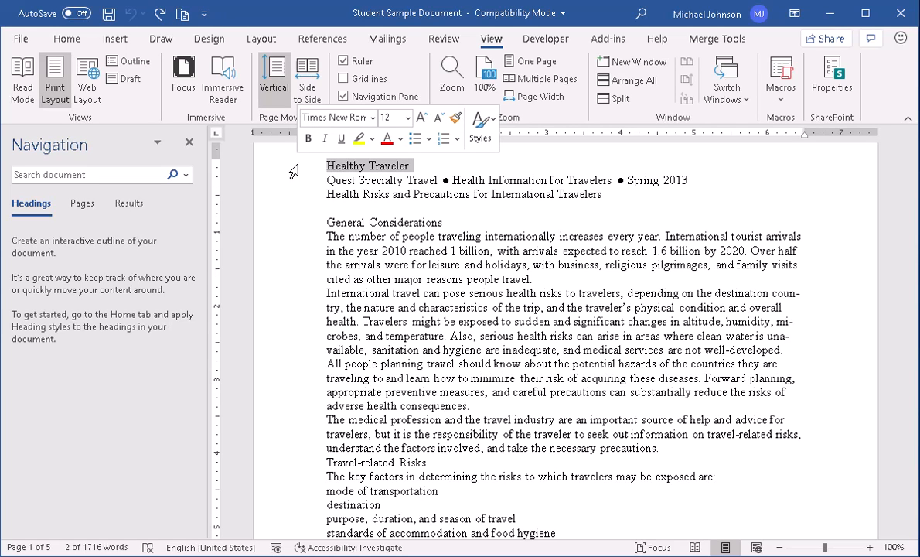
click(480, 124)
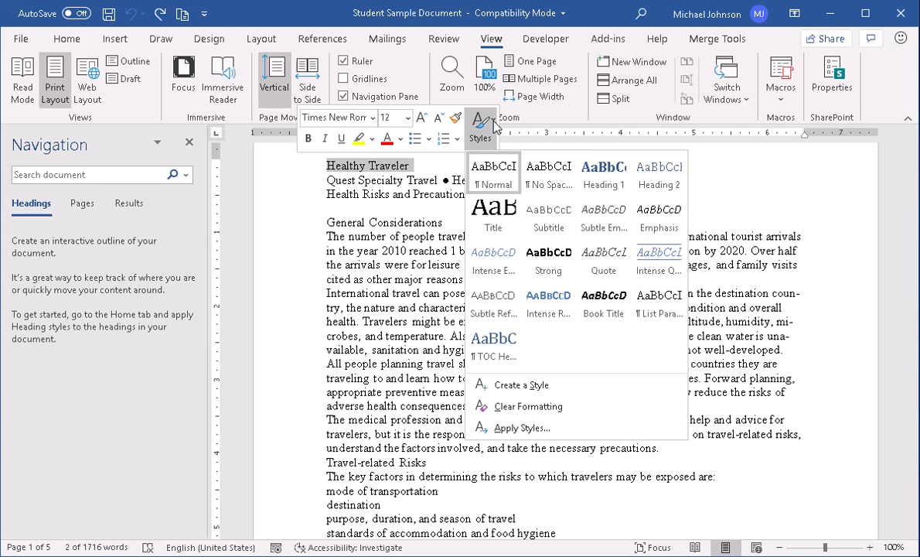
click(604, 172)
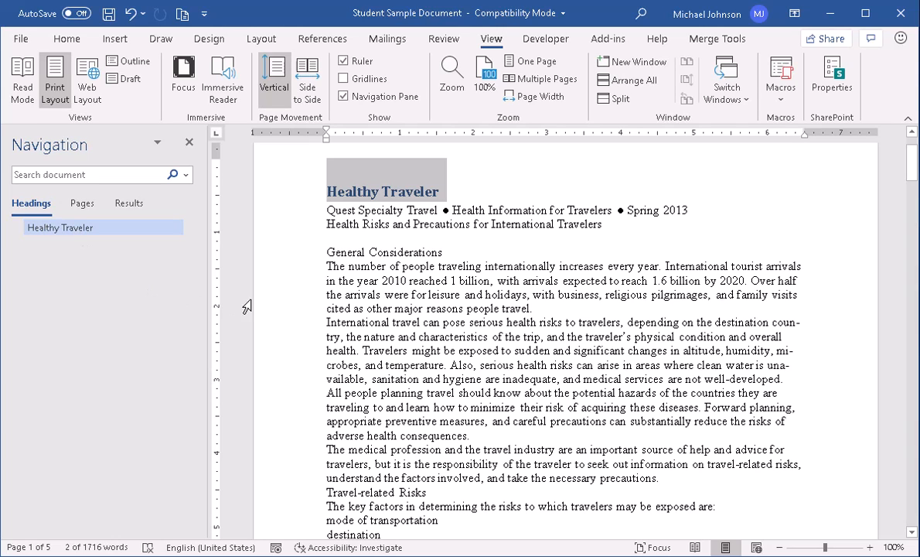
Apply the Heading 1 style to the "General Considerations" line.
click(300, 255)
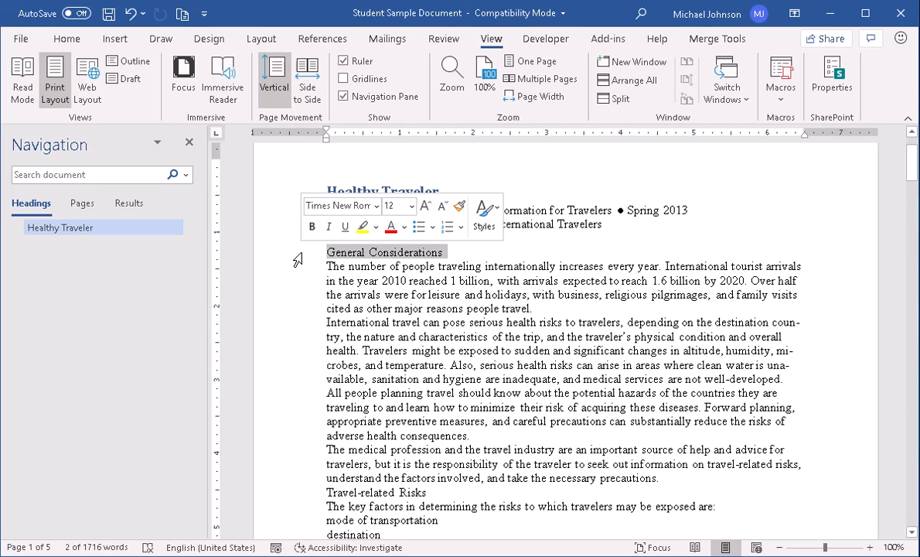
click(71, 42)
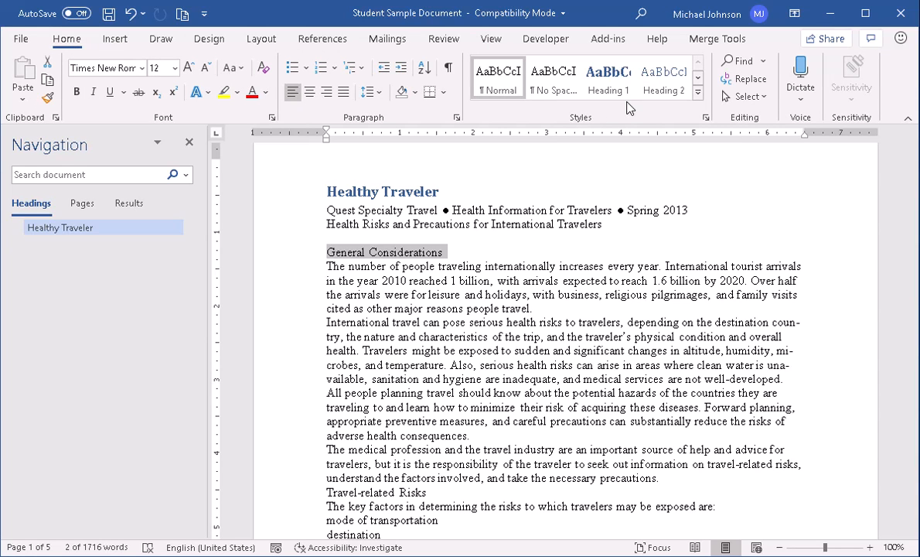
click(616, 78)
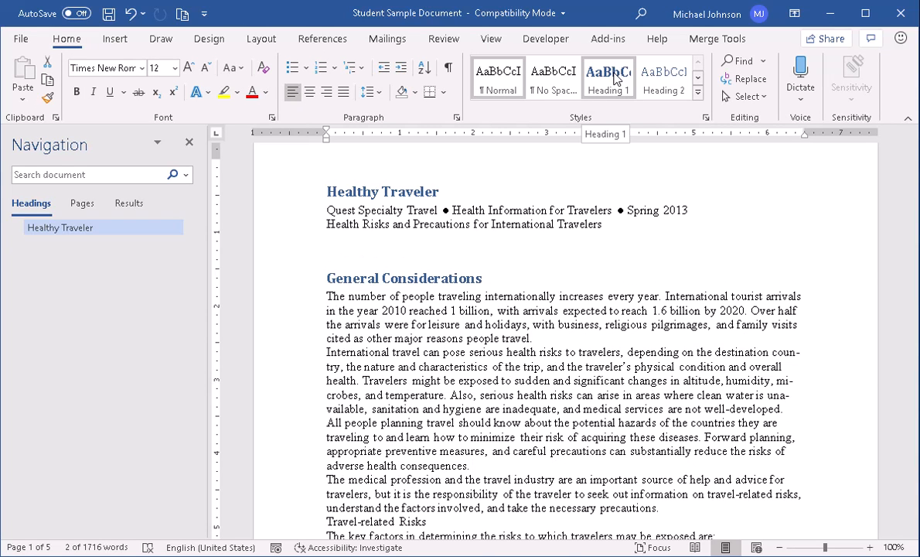
click(615, 77)
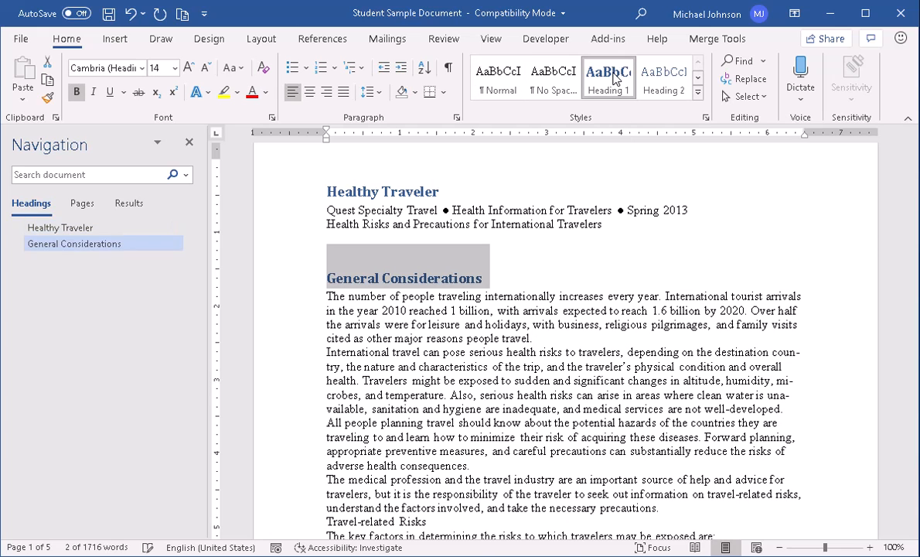
scroll(250, 297, down, 2)
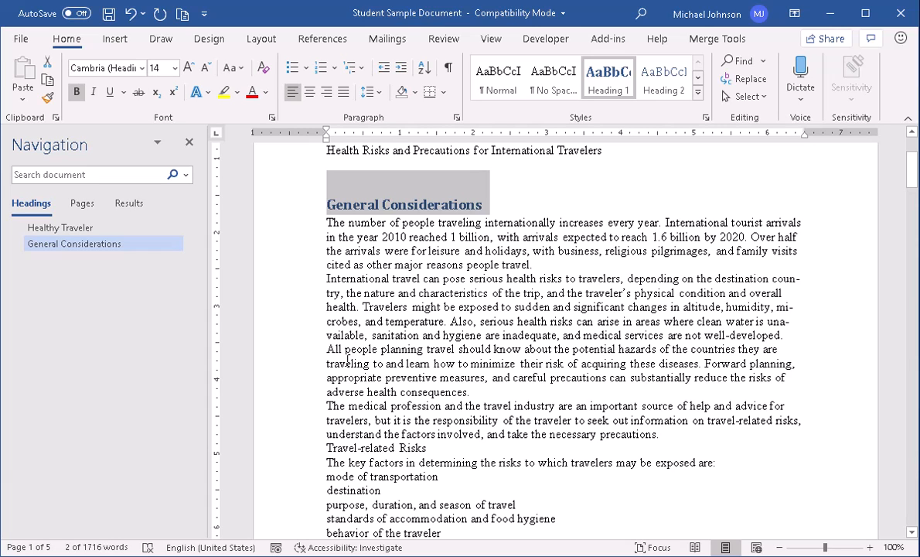
click(330, 408)
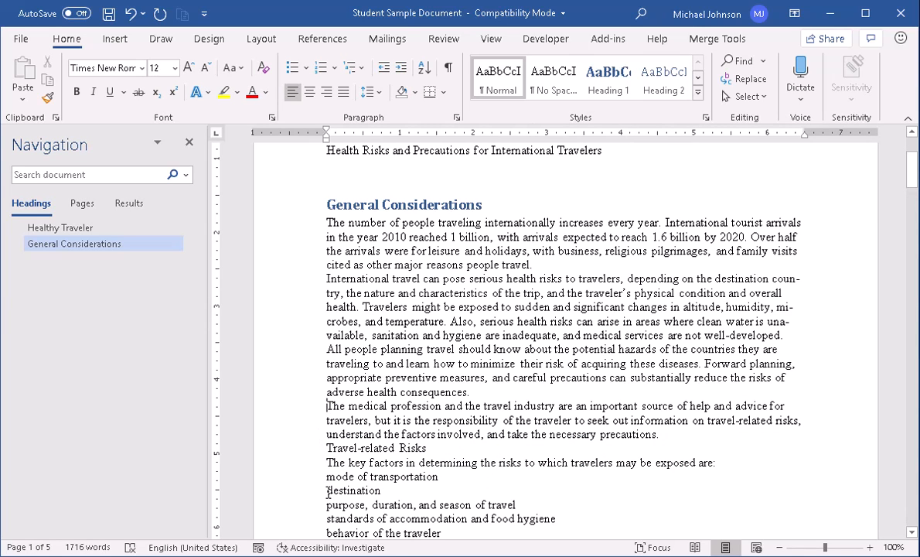
click(298, 456)
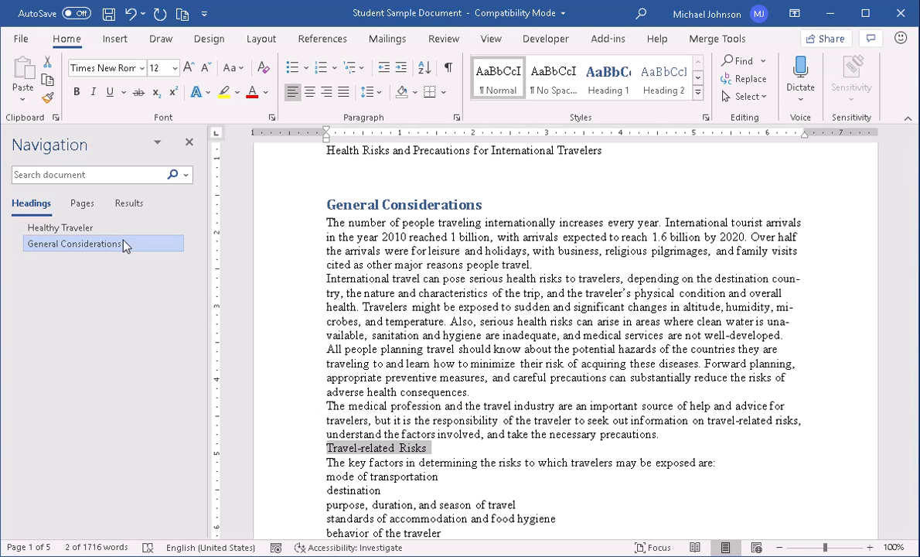
click(698, 93)
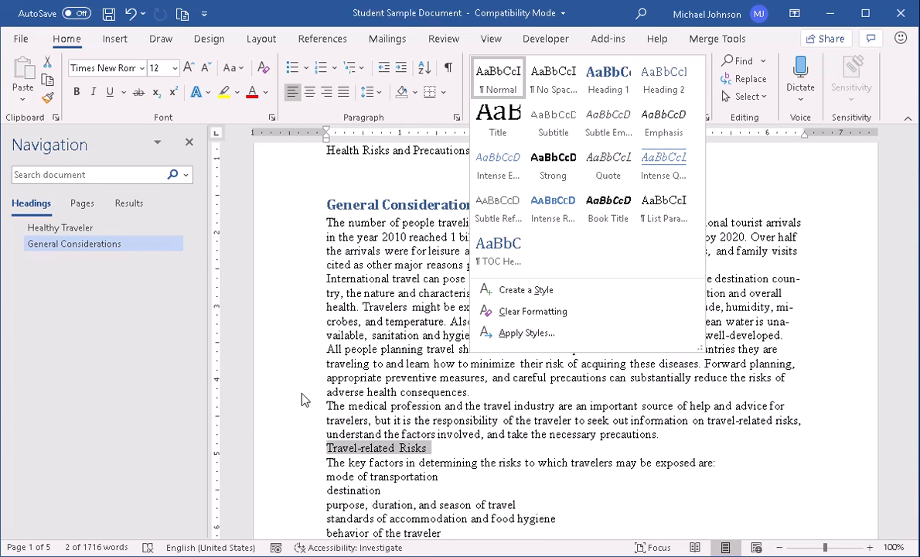
Add a new subheading named "New" under General Considerations, followed by an empty paragraph.
right_click(108, 245)
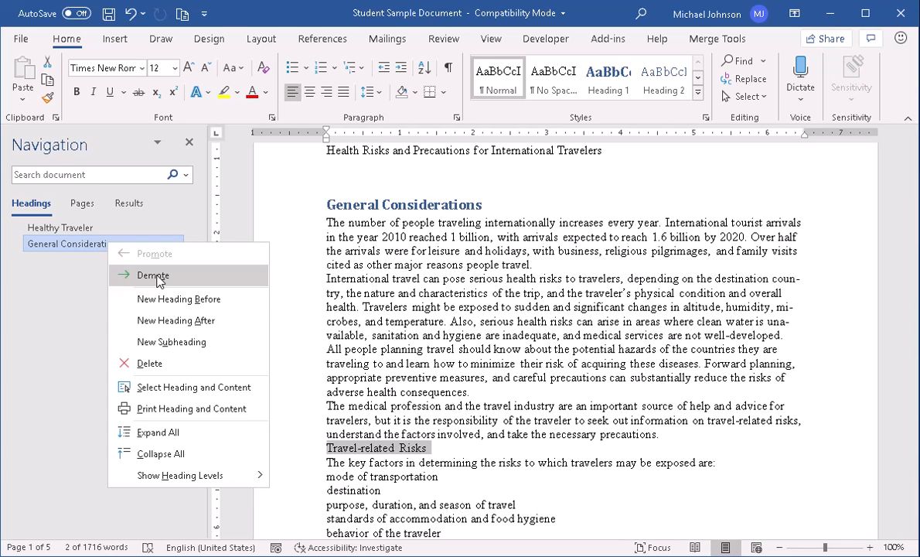
click(158, 342)
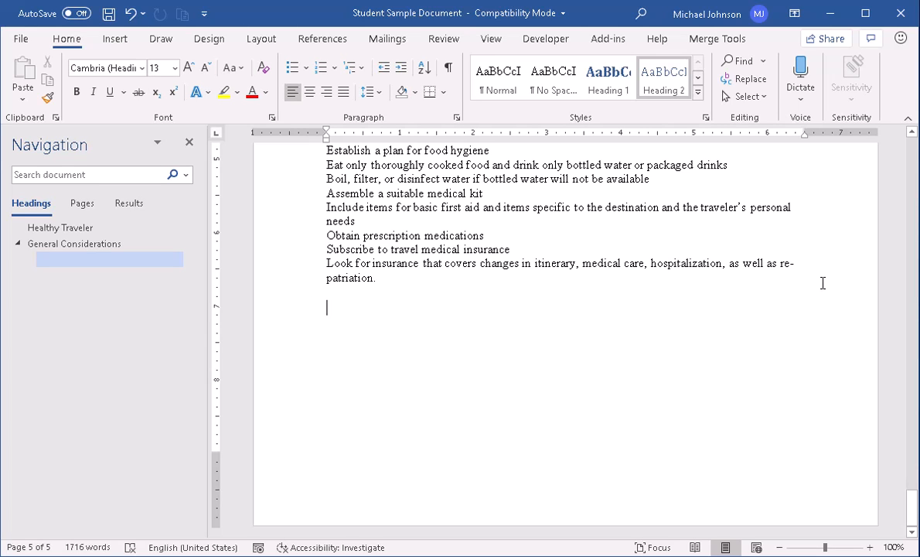
text(New)
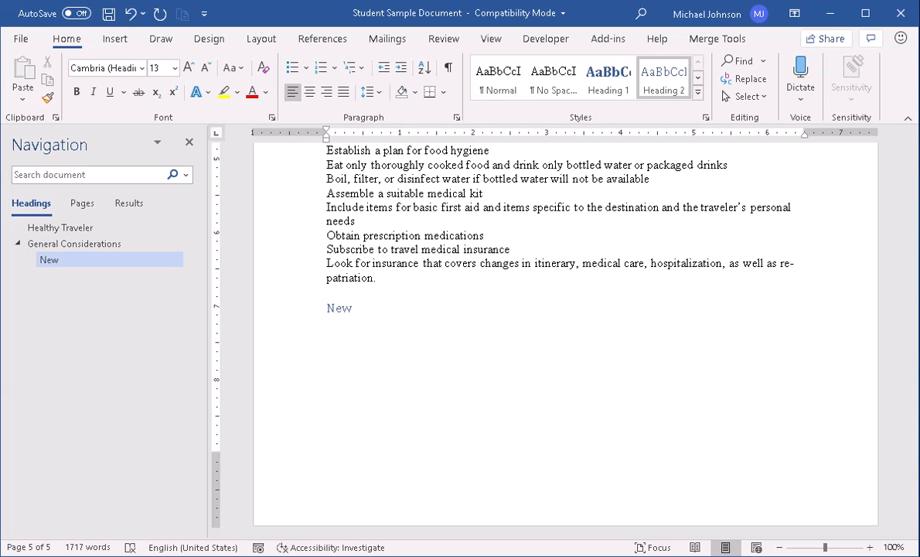
key(Return)
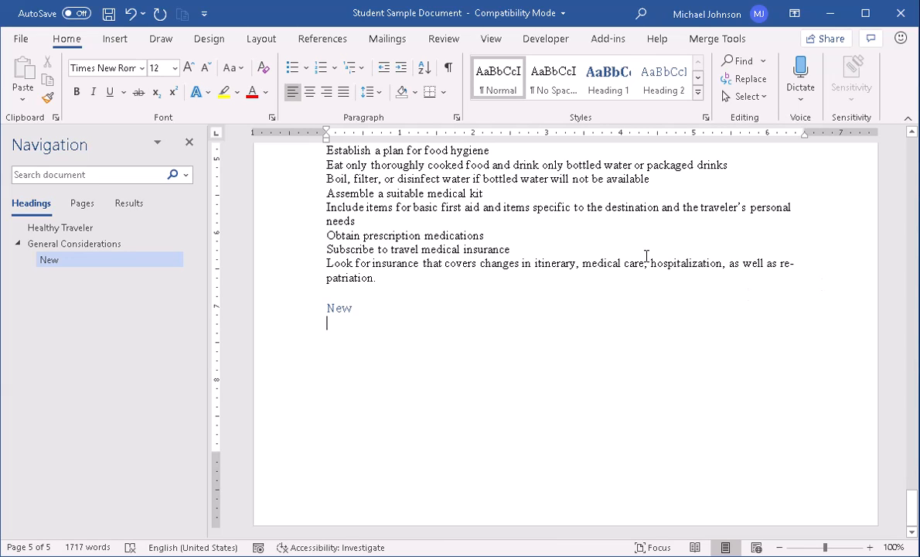
Go to the "New" subheading and demote it one level to Heading 3.
click(65, 265)
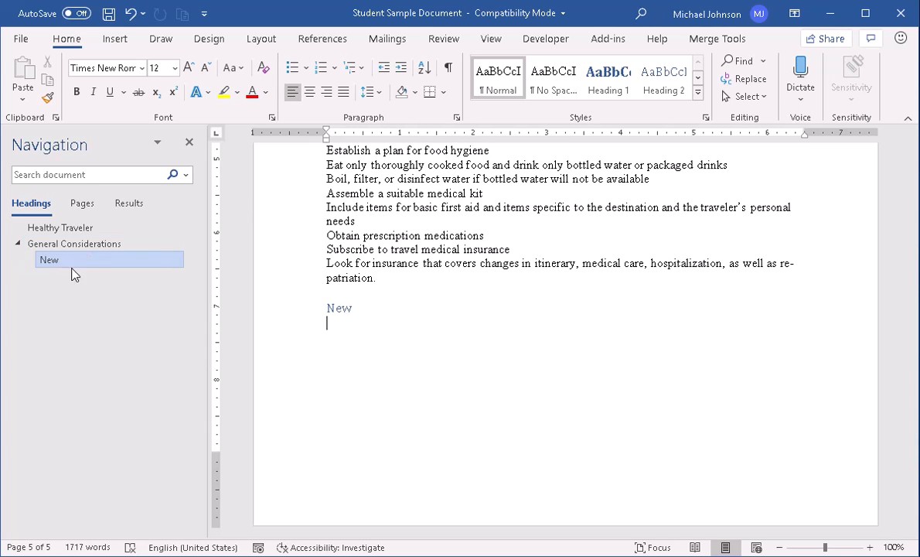
click(328, 307)
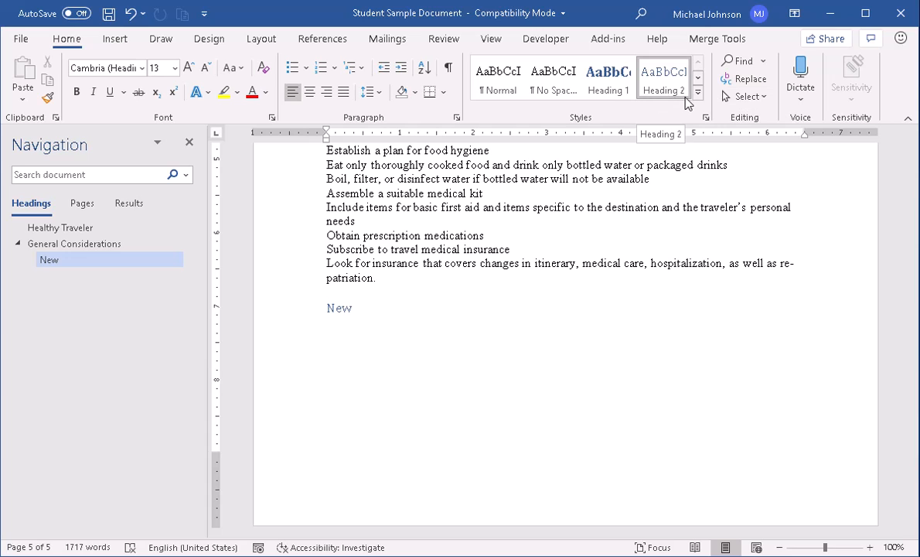
click(99, 259)
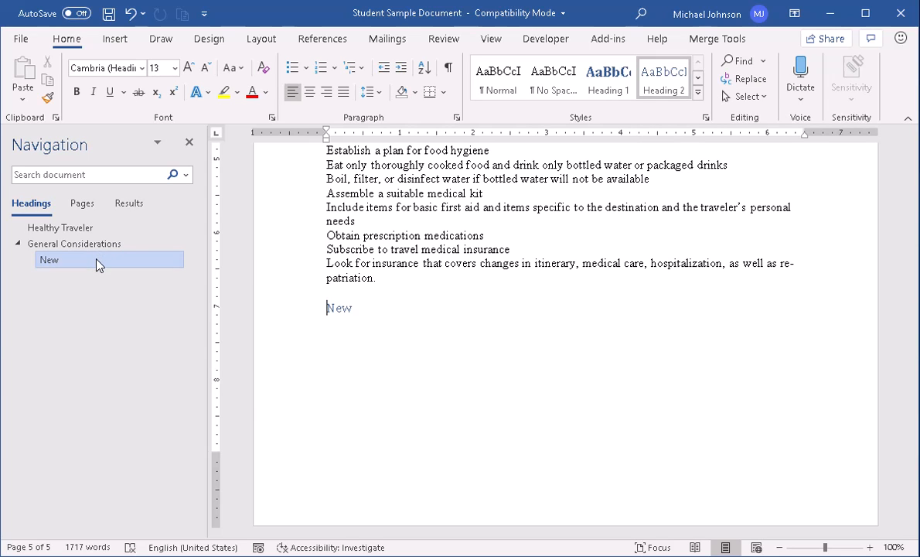
right_click(99, 265)
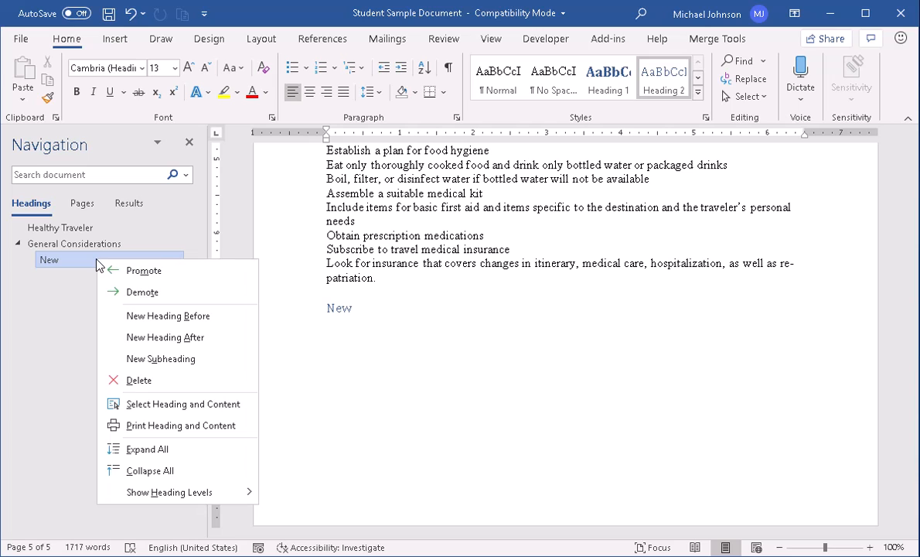
click(125, 293)
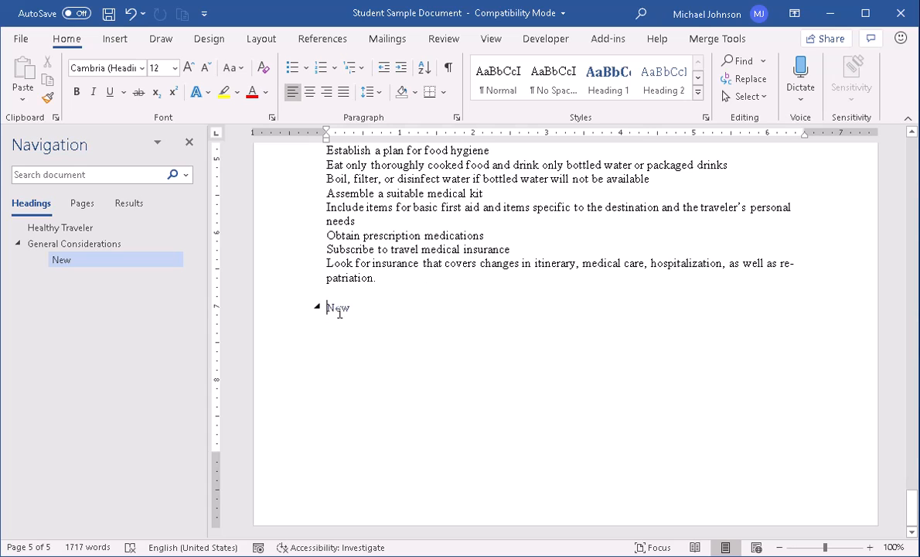
Demote the "New" subheading one more level to Heading 4 and check its style in the style gallery.
click(696, 93)
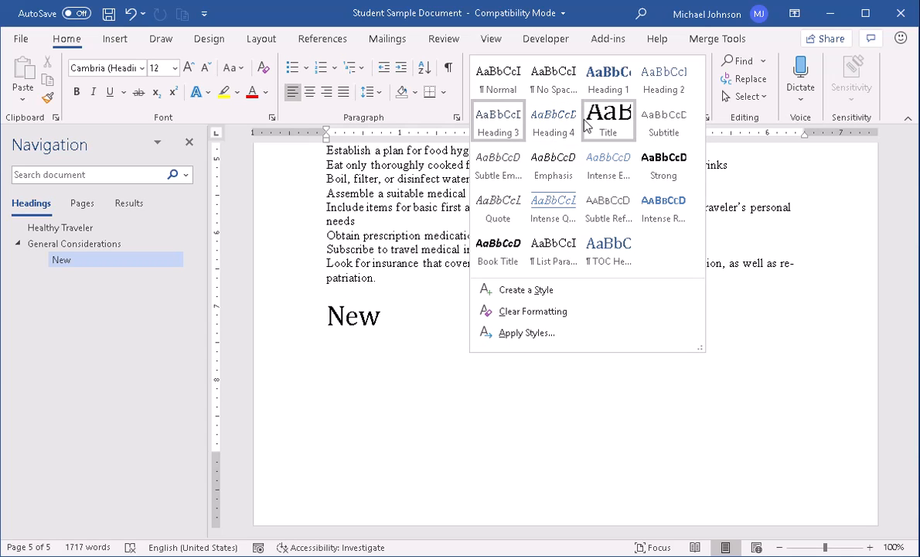
right_click(134, 261)
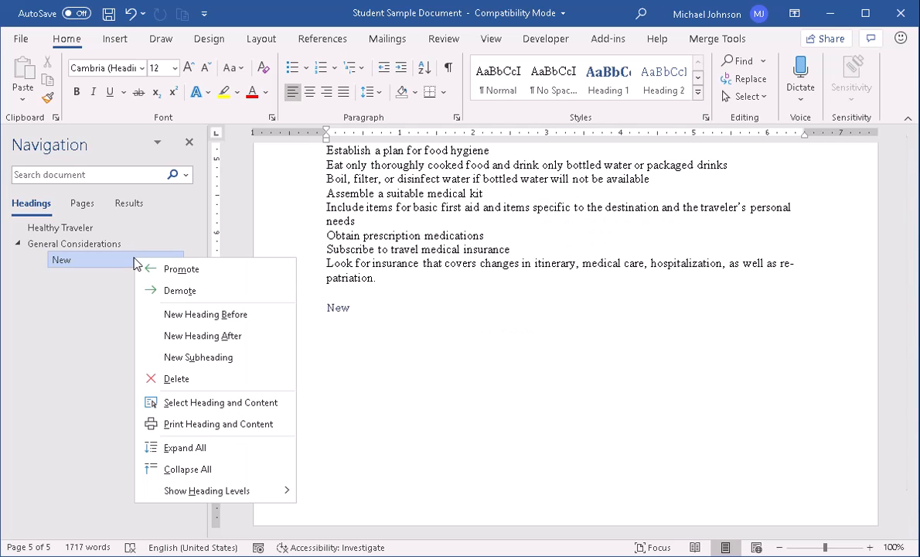
click(186, 297)
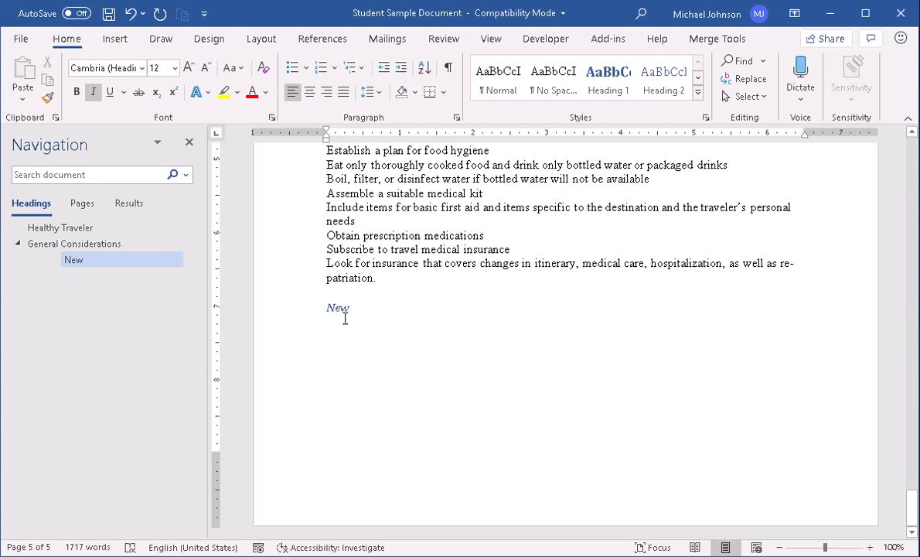
click(68, 261)
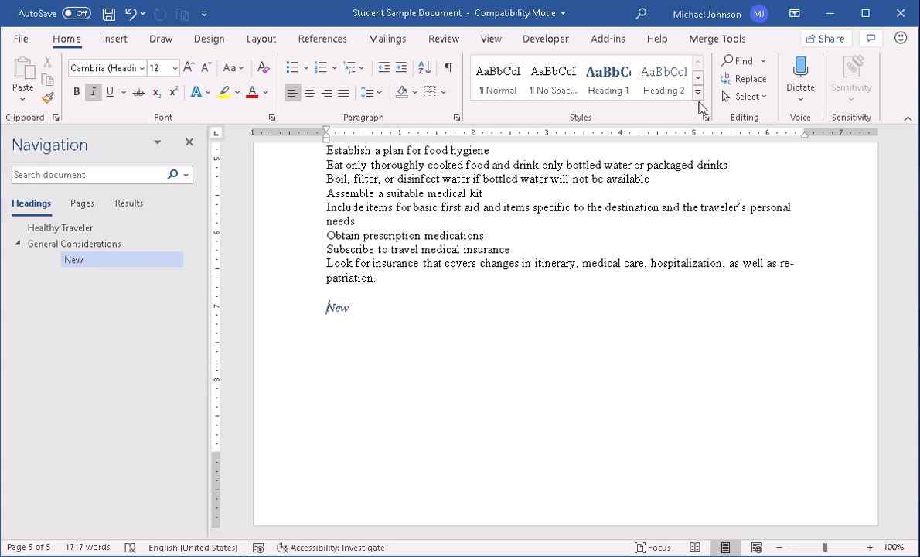
click(698, 93)
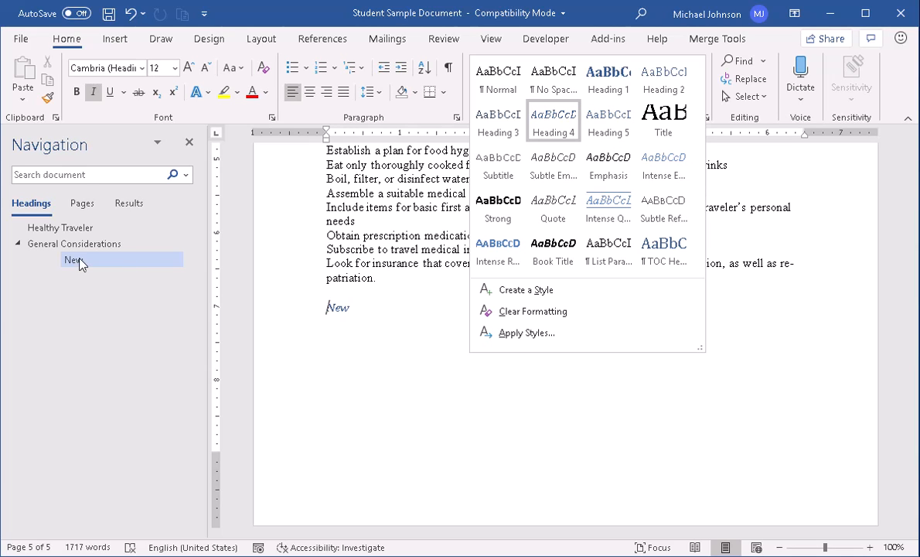
Jump to the "Healthy Traveler" heading and from there to "General Considerations" using the heading outline.
click(53, 228)
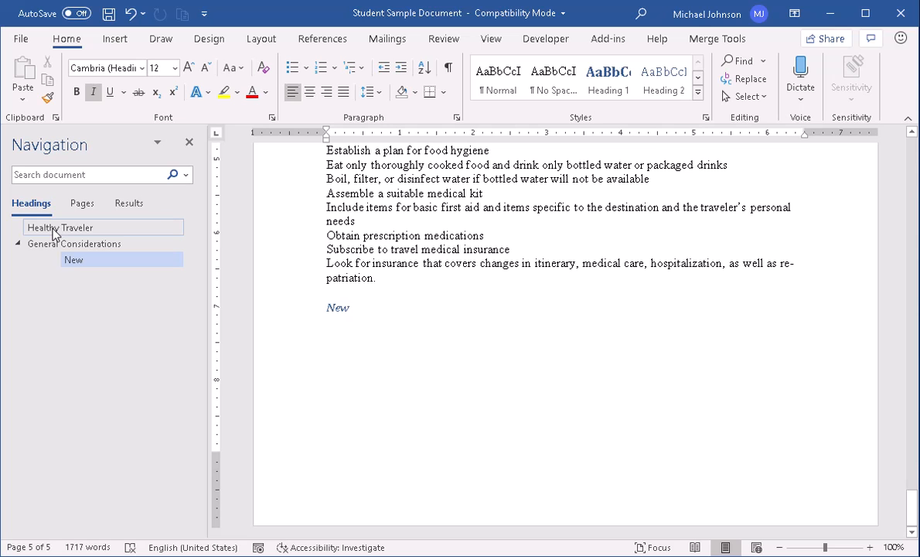
click(51, 227)
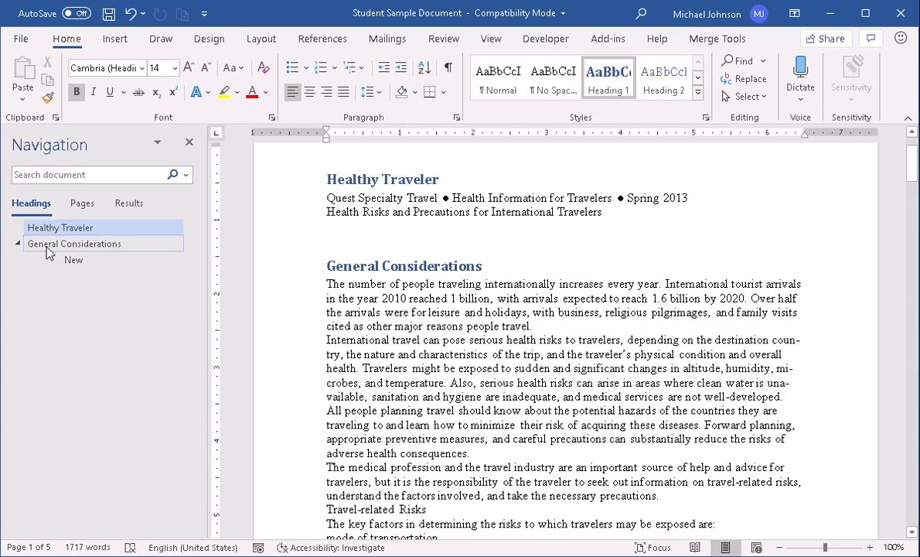
click(46, 247)
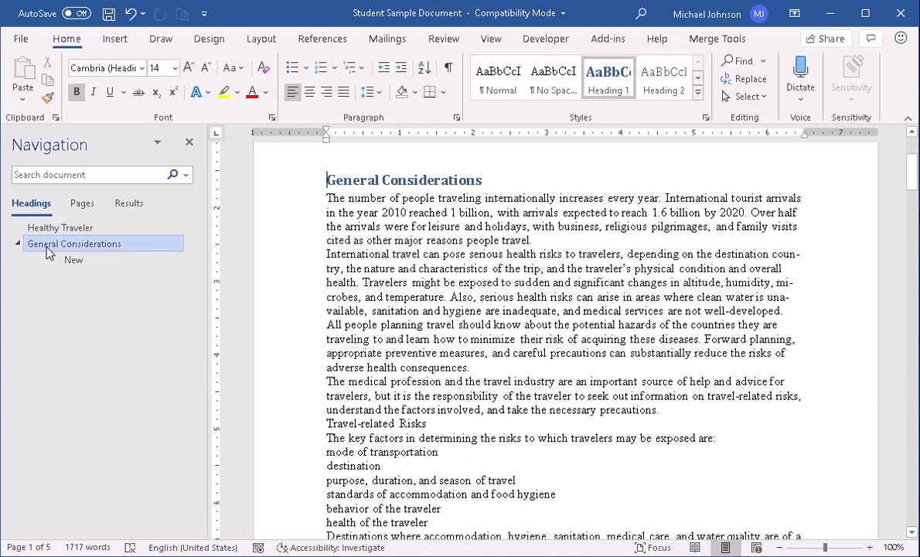
Search the document for "new" and clear the search term.
click(102, 179)
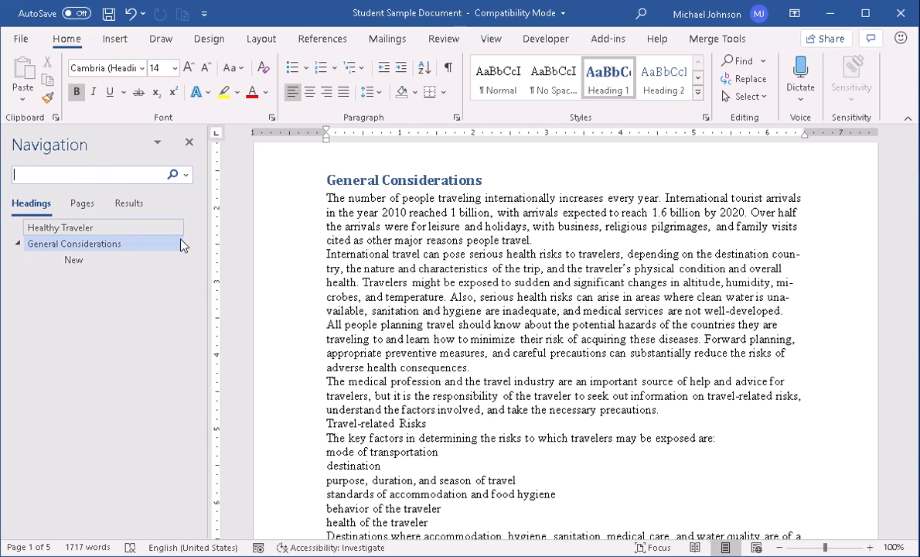
text(new)
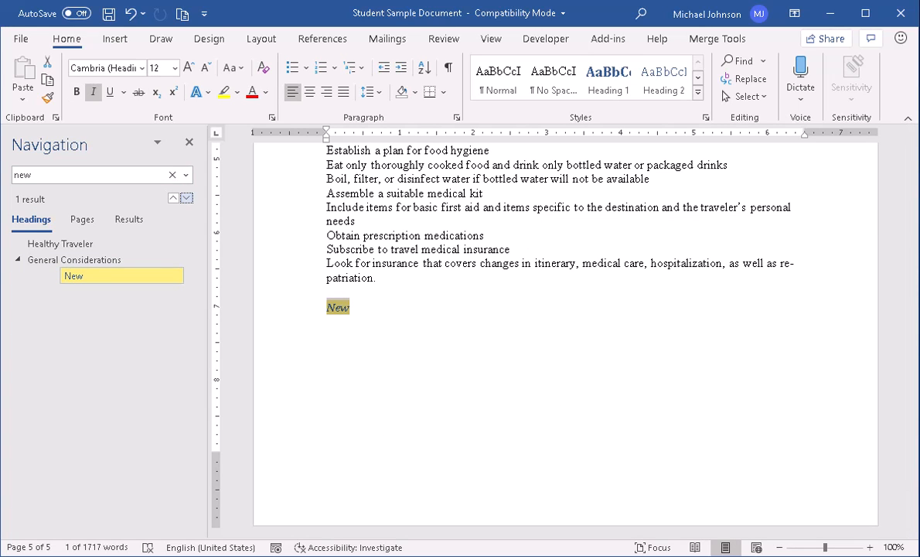
double_click(31, 174)
text(New)
key(Return)
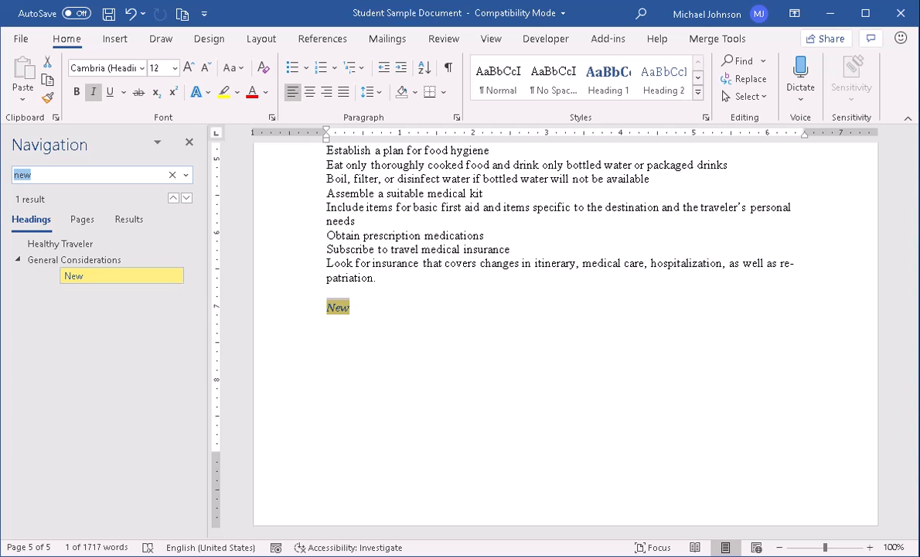
key(BackSpace)
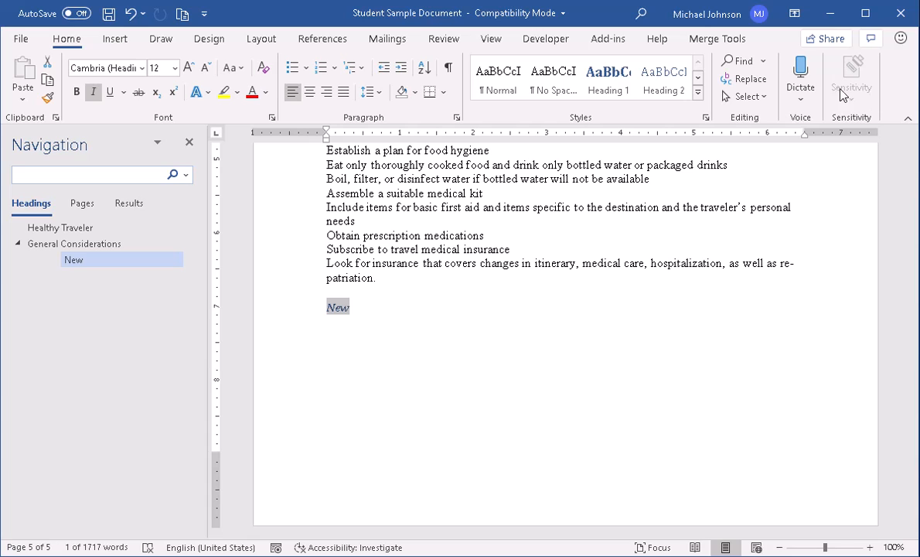
Browse the document's page thumbnails and jump to page 4.
click(82, 203)
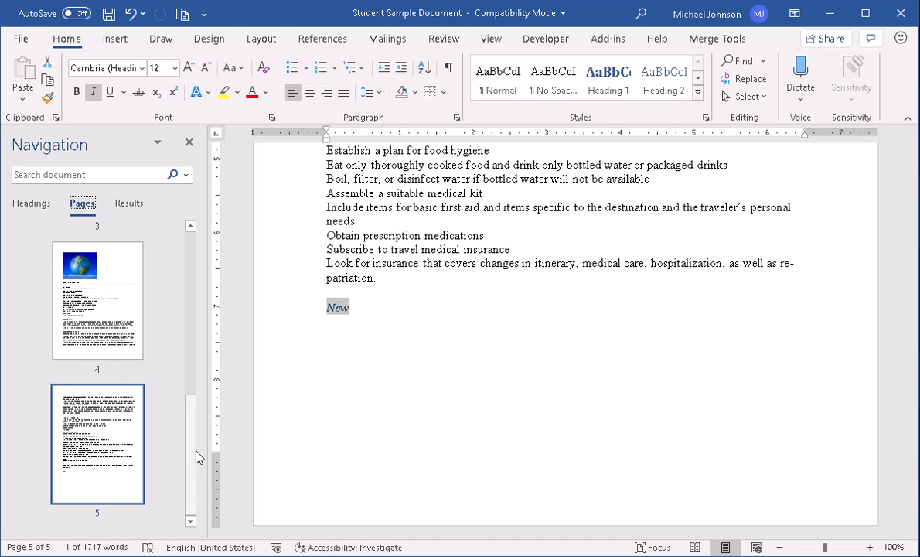
mouse_move(197, 458)
mouse_down()
mouse_move(211, 308)
mouse_move(203, 258)
mouse_move(194, 427)
mouse_up()
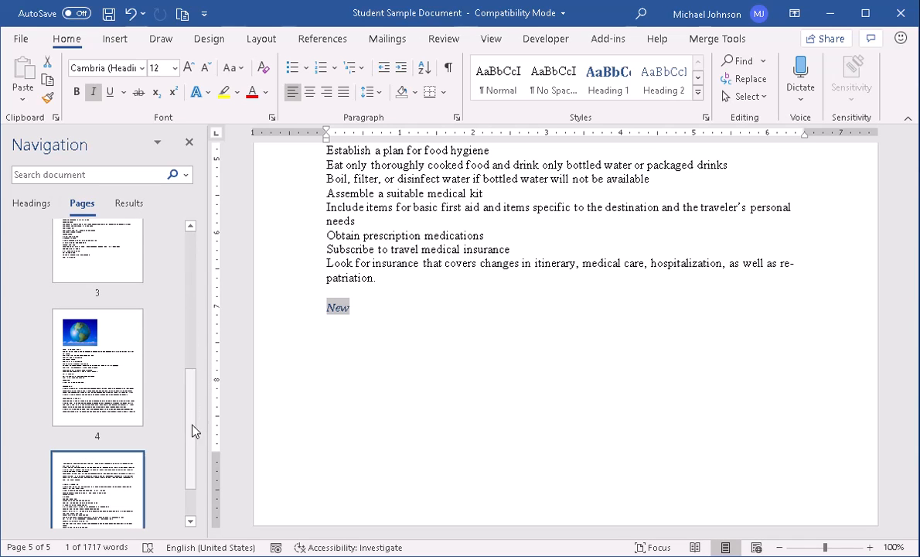
click(97, 368)
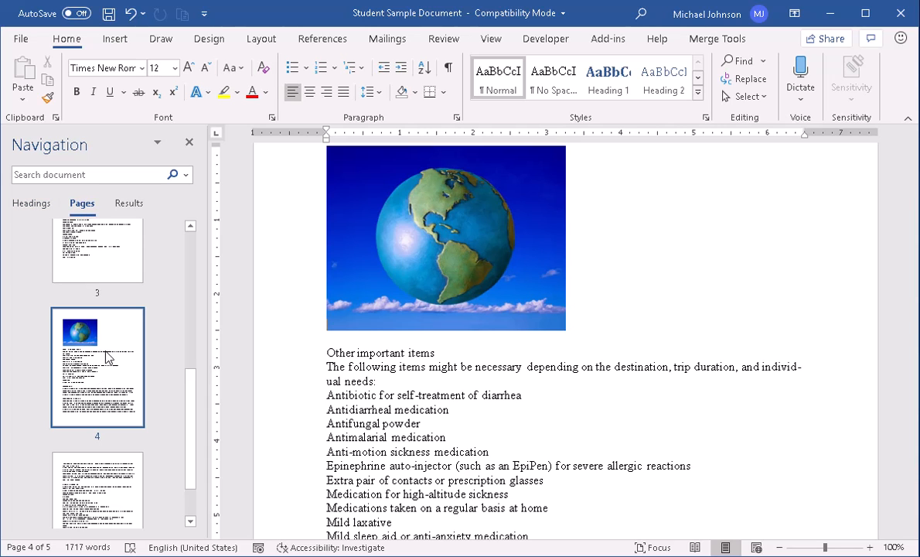
View the search results list, return to the heading outline and jump to the "Healthy Traveler" heading.
click(130, 206)
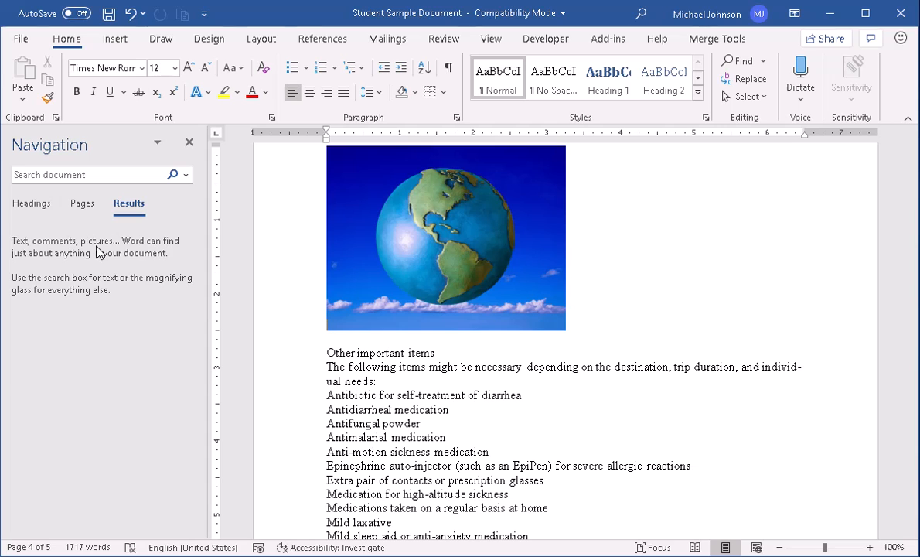
click(31, 207)
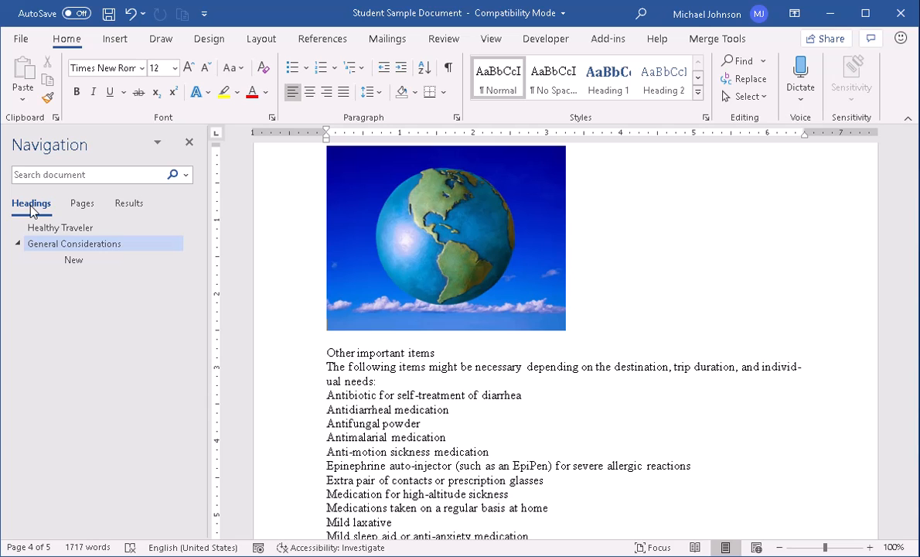
click(49, 230)
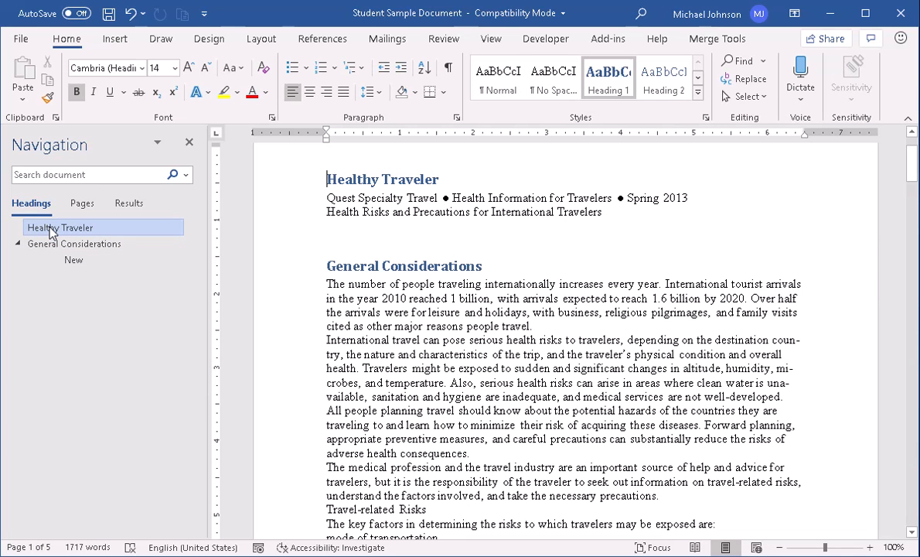